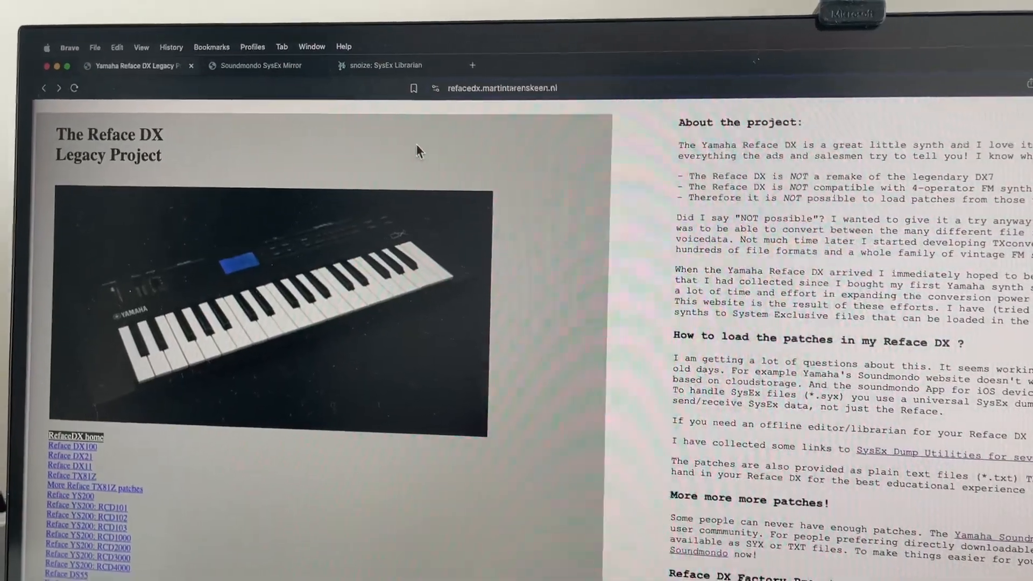
pyautogui.scroll(-15, 433, 164)
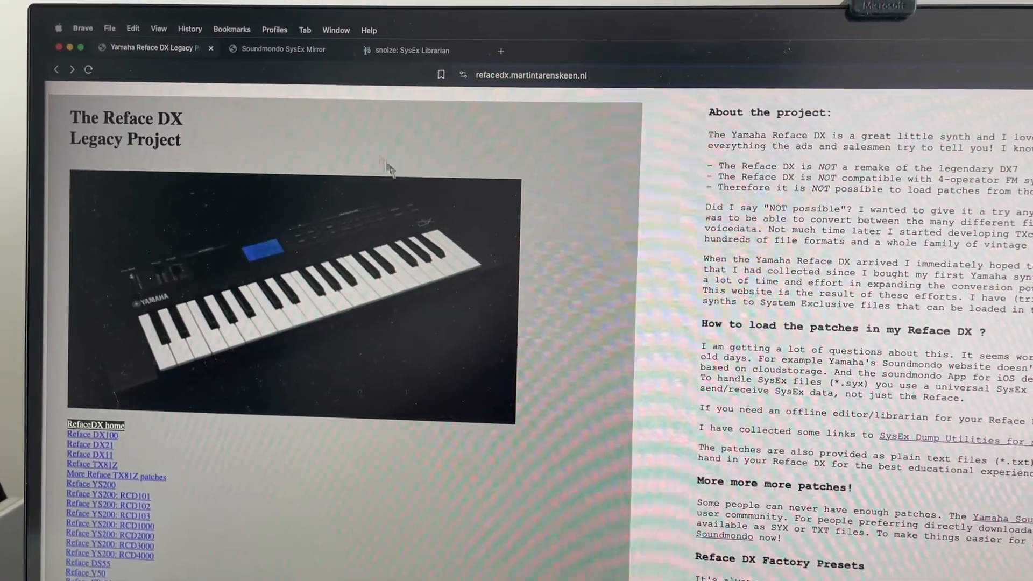
# - Review the Soundmondo SysEx Mirror's Reface download table, then view the SysEx Librarian download page
pyautogui.click(278, 50)
pyautogui.click(408, 51)
pyautogui.click(278, 50)
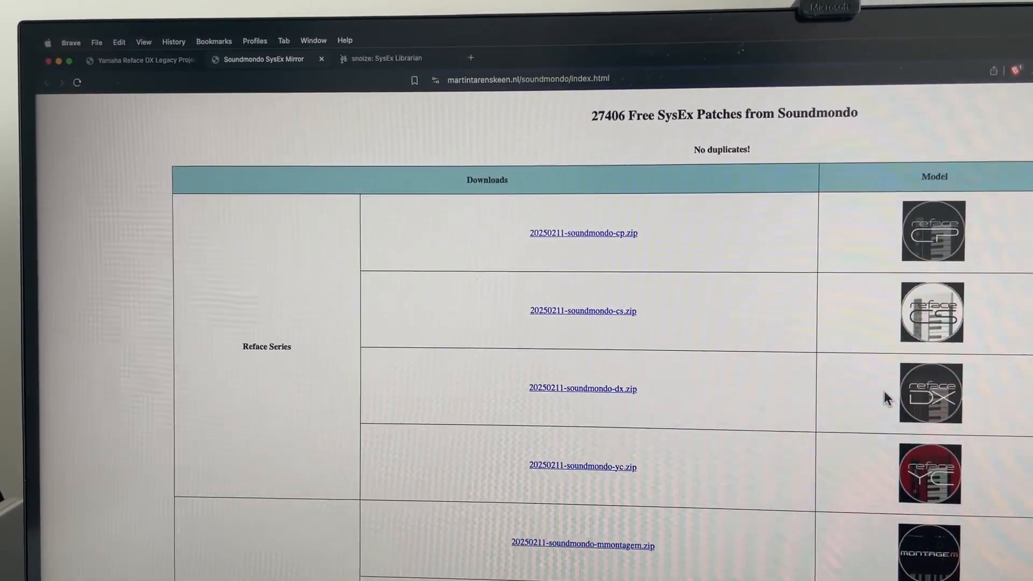
pyautogui.click(395, 62)
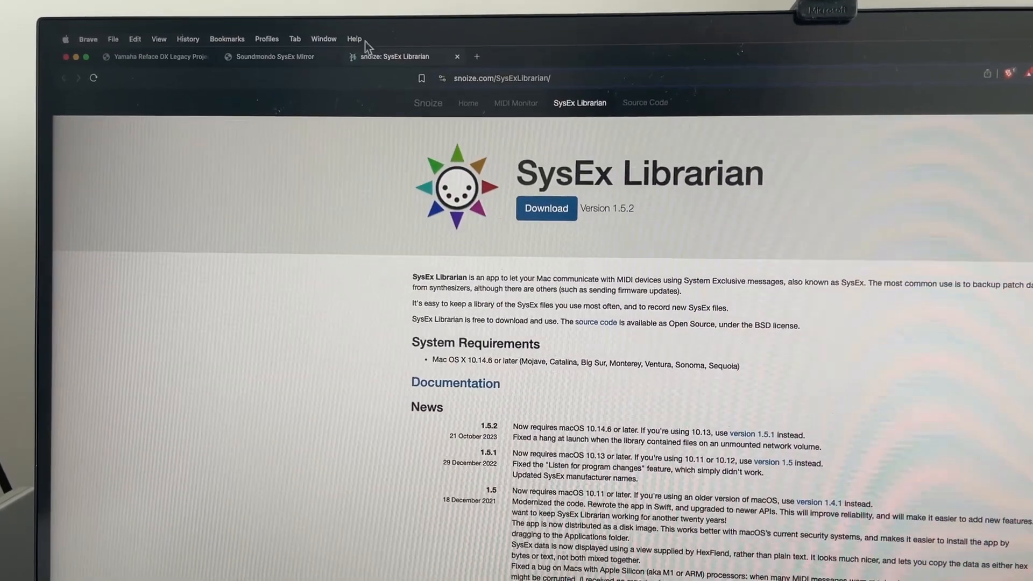
# - Return to the Soundmondo mirror's listing of 27,406 free patch downloads
pyautogui.click(283, 63)
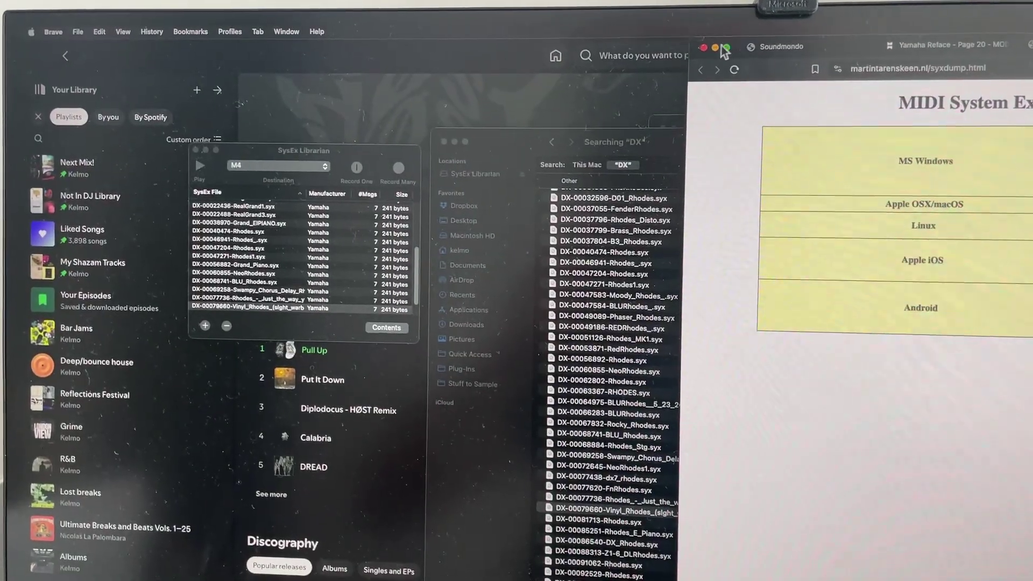
# - Bring forward the Finder 'DX' search of Rhodes .syx files beside the SysEx Librarian library and pick a BLURhodes file
pyautogui.click(666, 152)
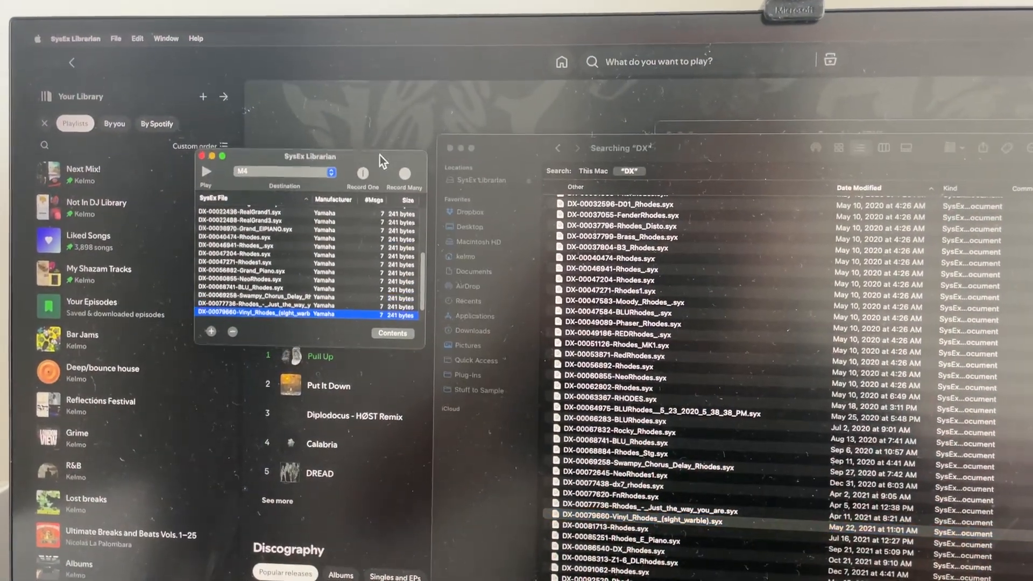
pyautogui.click(380, 159)
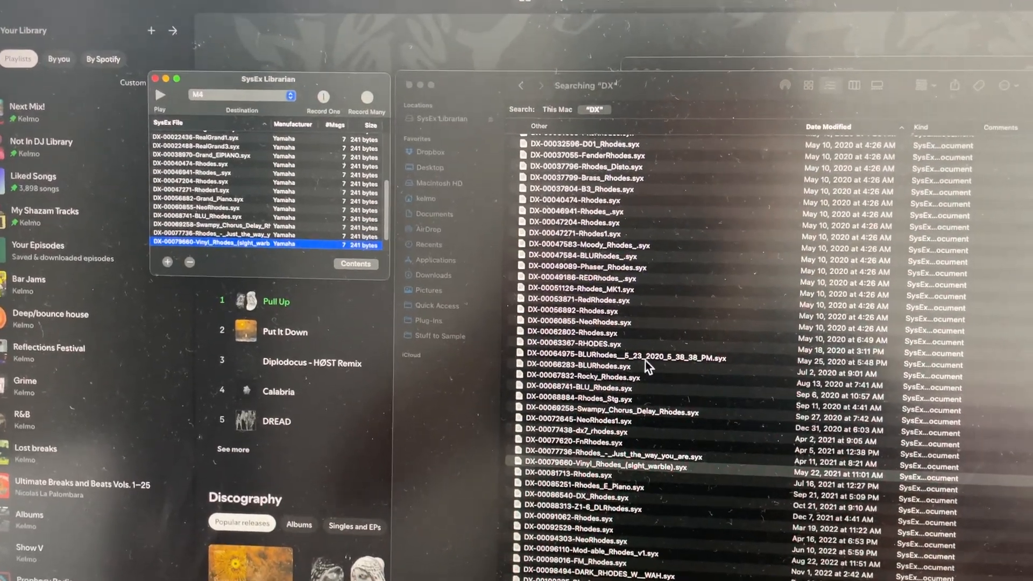
pyautogui.click(644, 364)
# - Add DX-00066283-BLURhodes.syx to the library by dragging it from Finder and accepting the file-reference warning
pyautogui.click(630, 371)
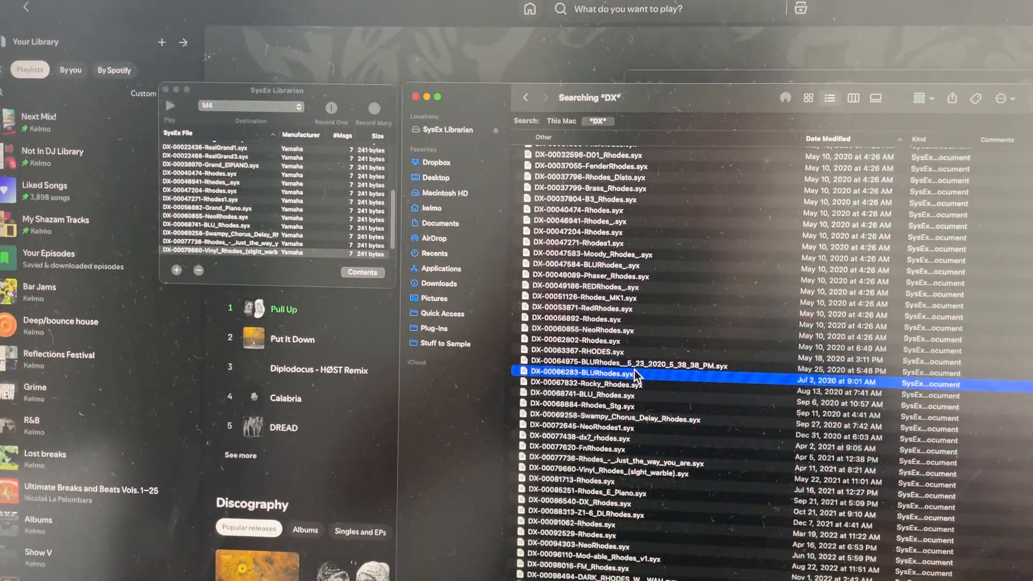
pyautogui.moveTo(636, 375); pyautogui.dragTo(275, 202)
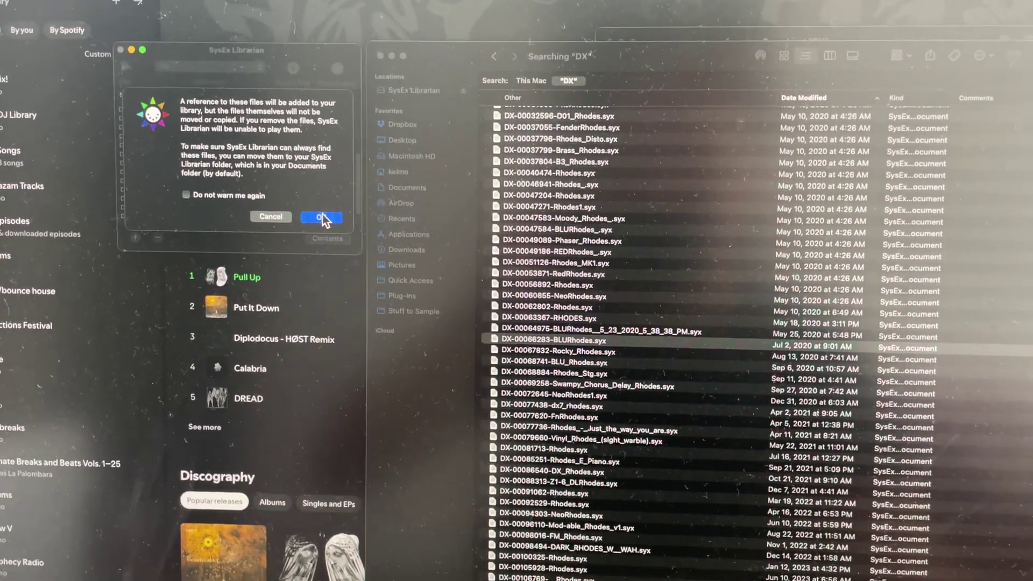
pyautogui.click(324, 220)
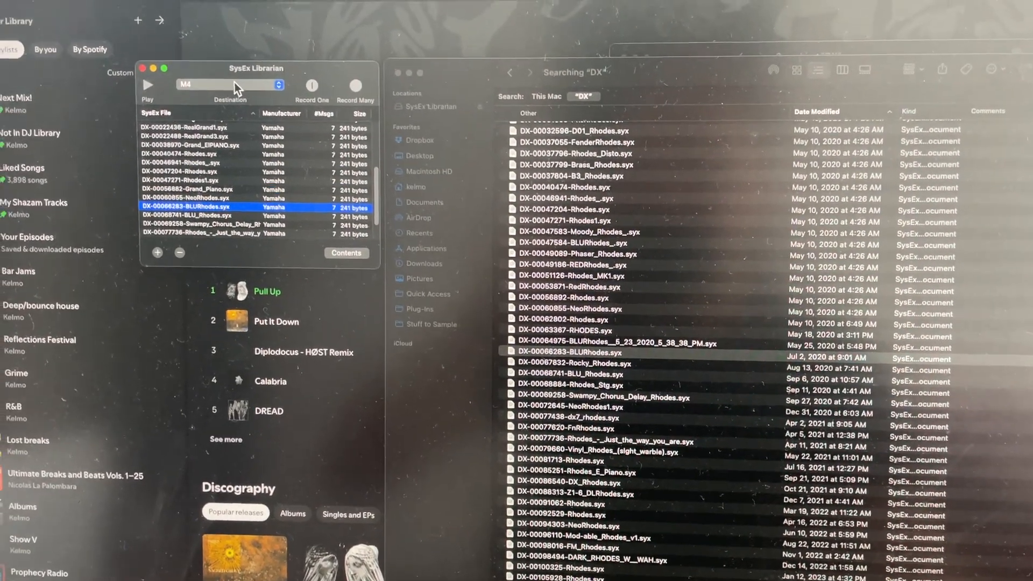
# - Change the MIDI destination from M4 to reface DX
pyautogui.click(217, 70)
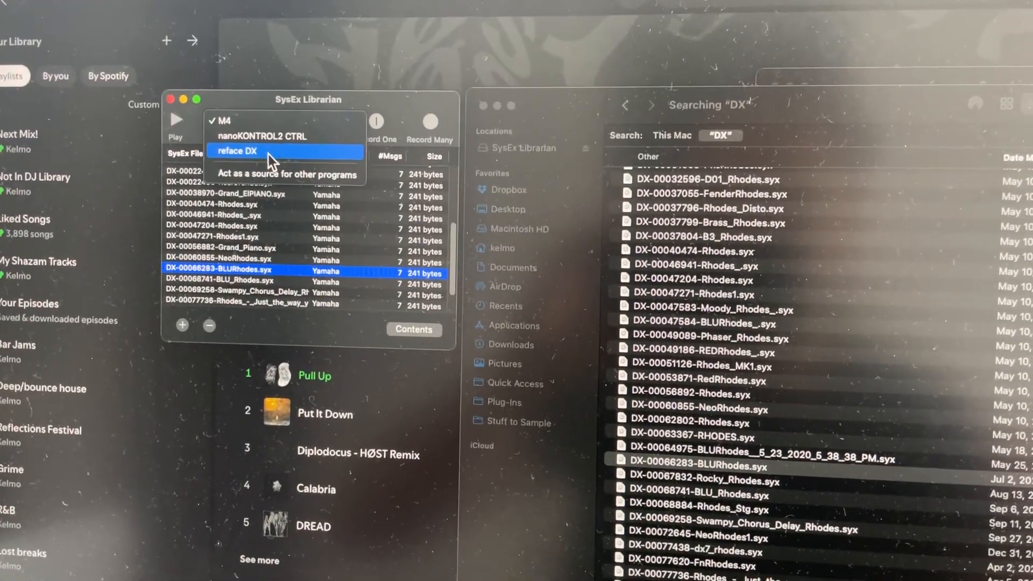
pyautogui.click(283, 158)
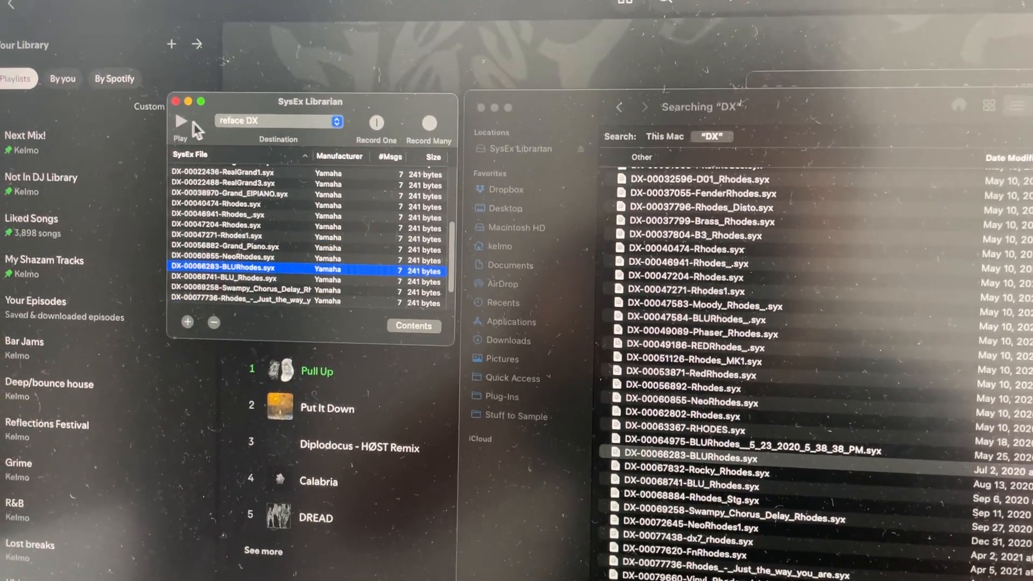